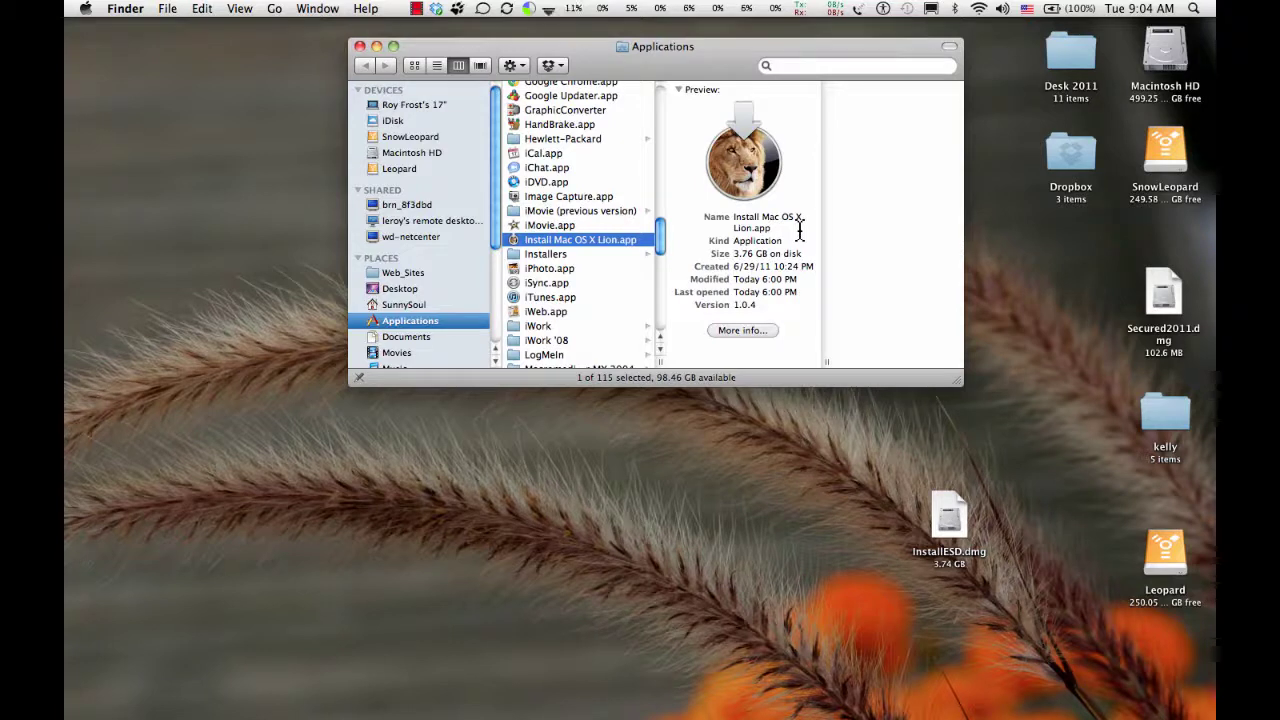
Raise the volume, then select InstallESD.dmg in the Lion installer's Contents > SharedSupport folder.
key("XF86AudioRaiseVolume")
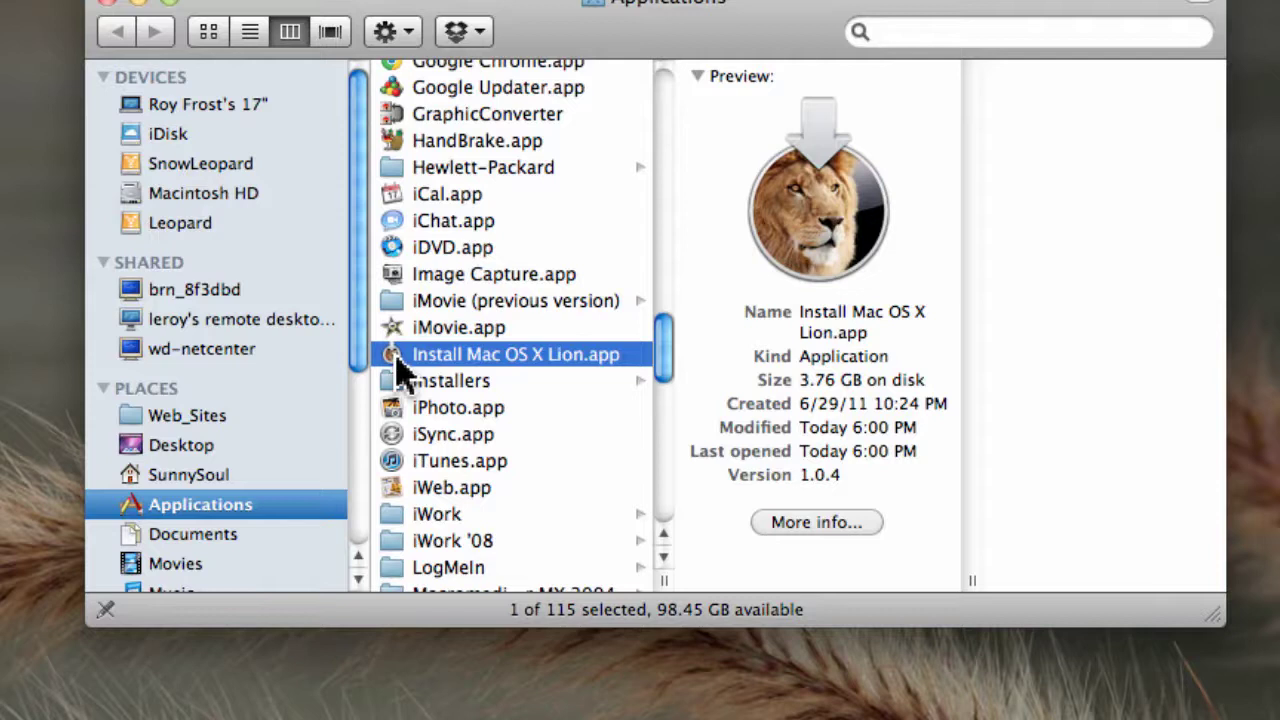
right_click(402, 371)
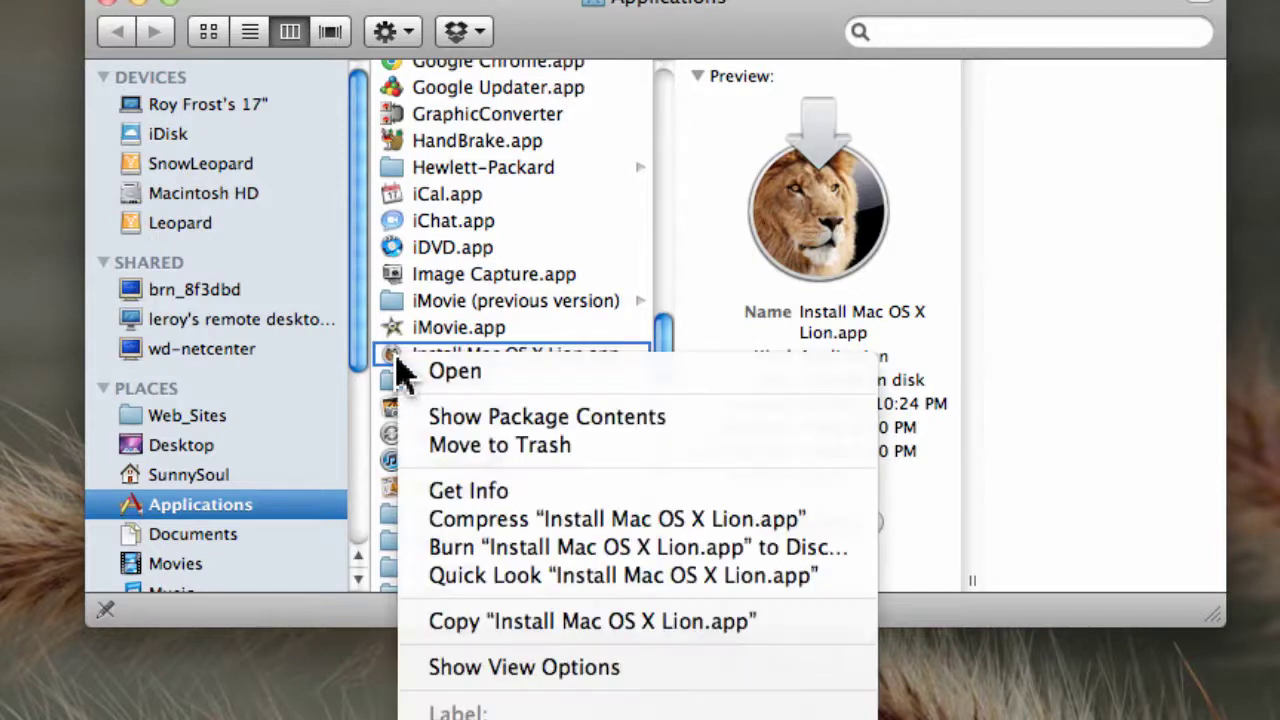
left_click(465, 420)
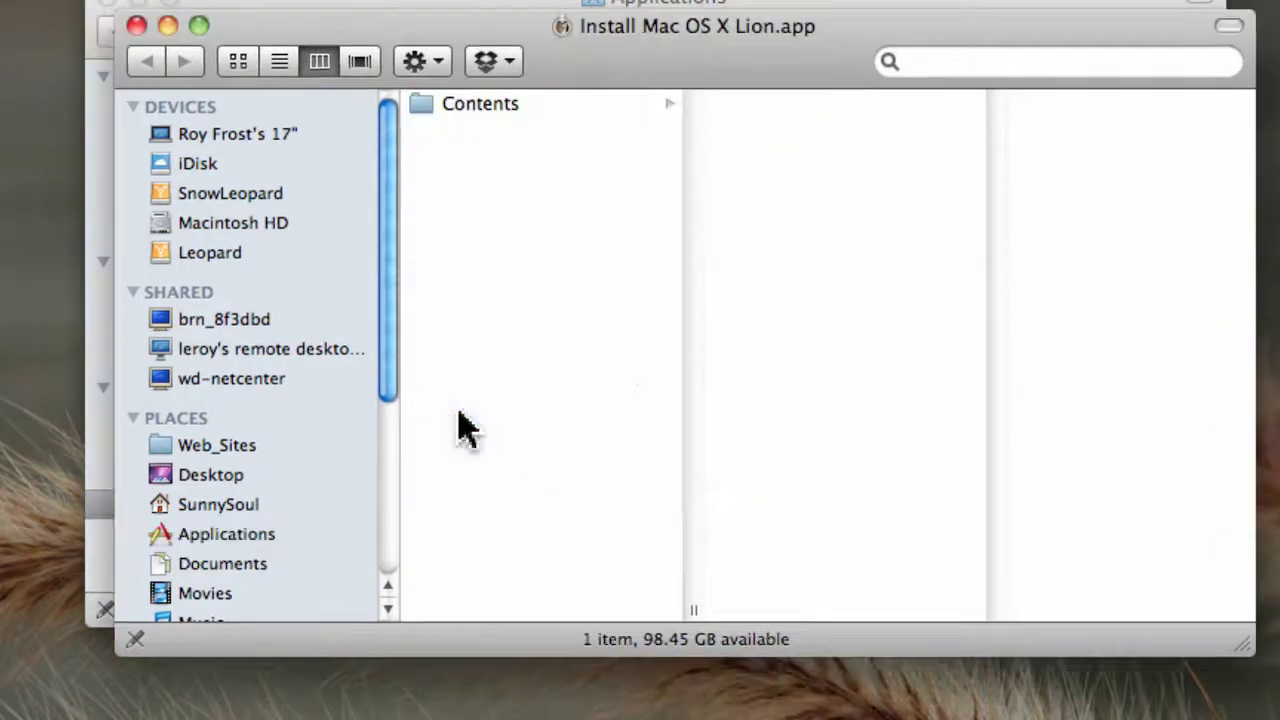
left_click(437, 112)
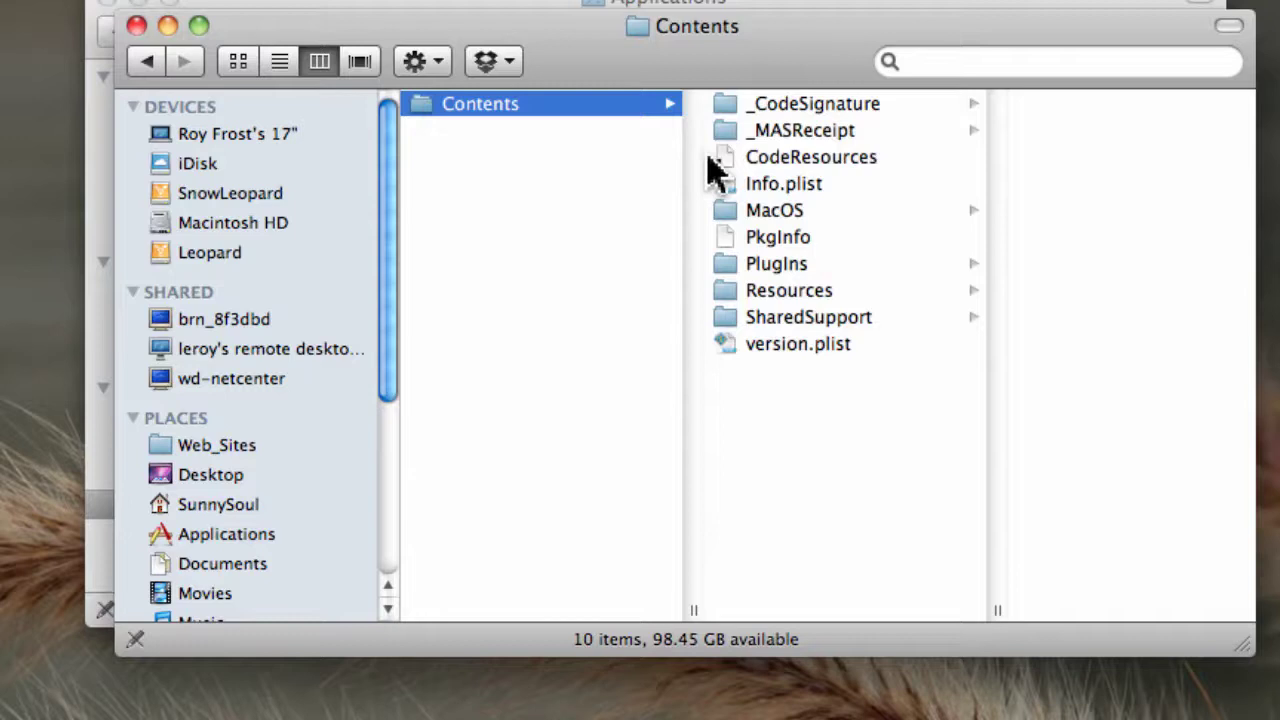
left_click(727, 318)
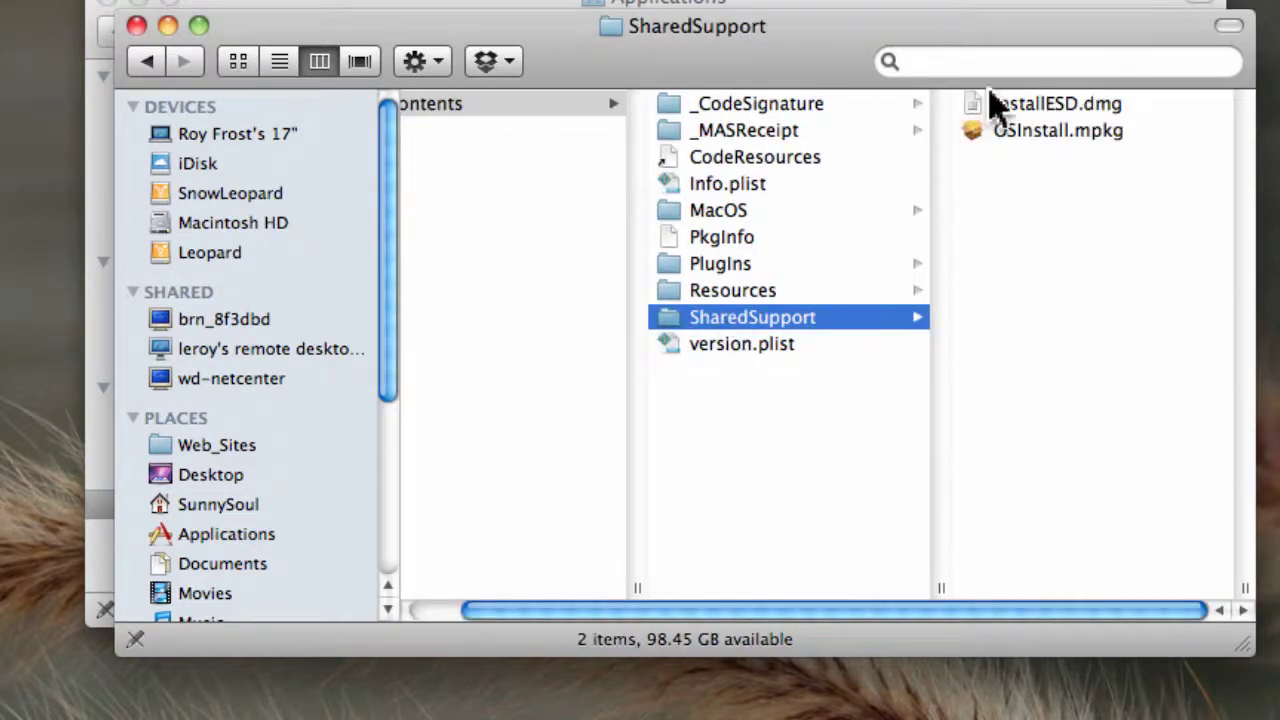
left_click(980, 110)
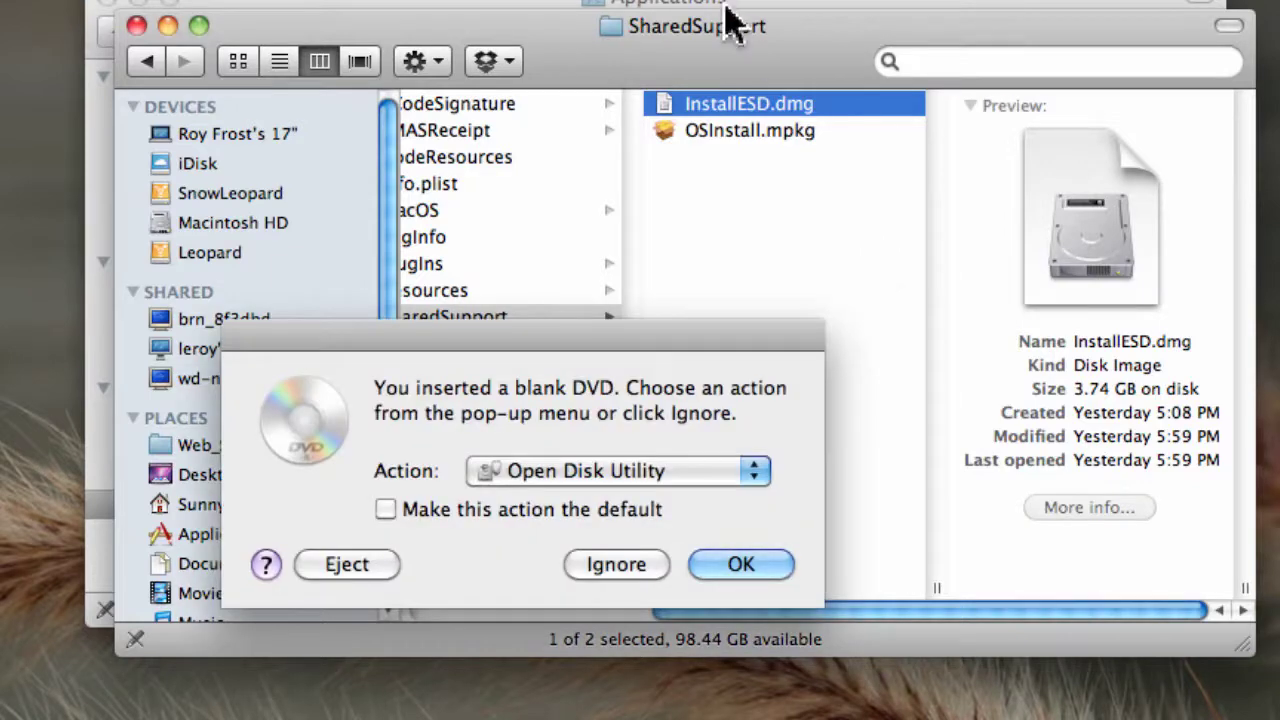
Move the SharedSupport window aside and let the blank-DVD prompt open Disk Utility.
left_click_drag(730, 40, 374, 68)
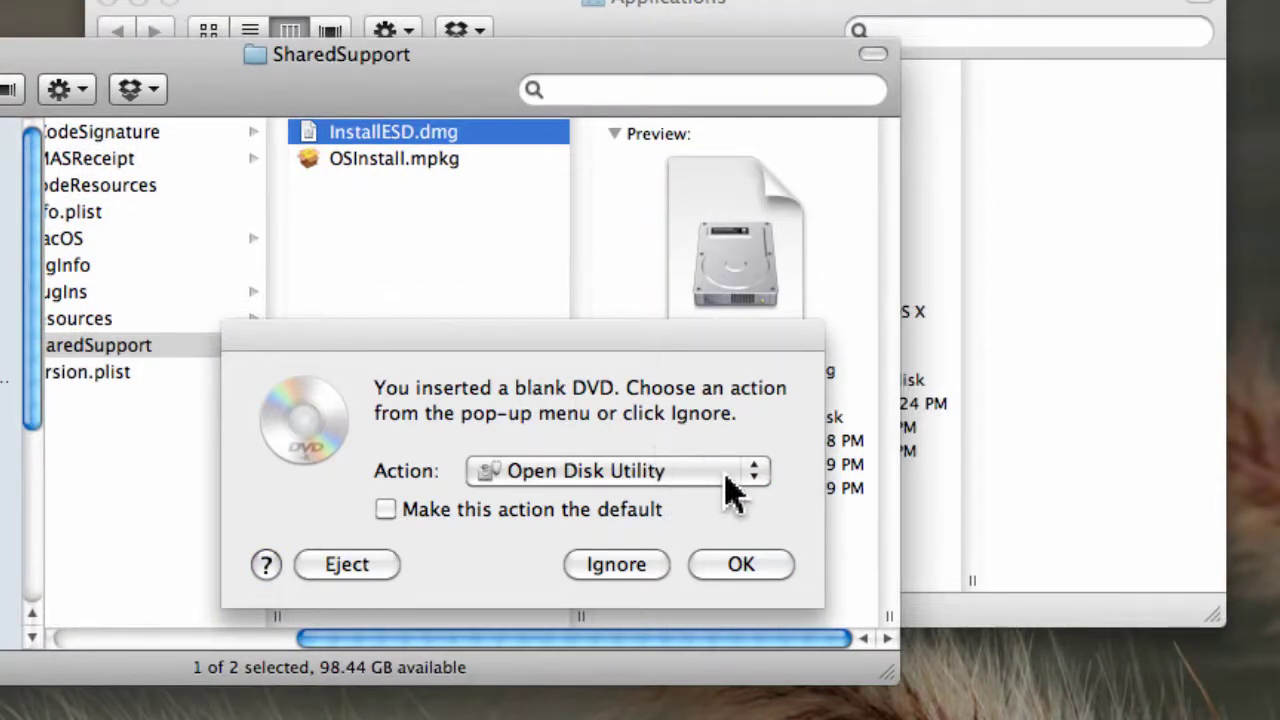
left_click(741, 562)
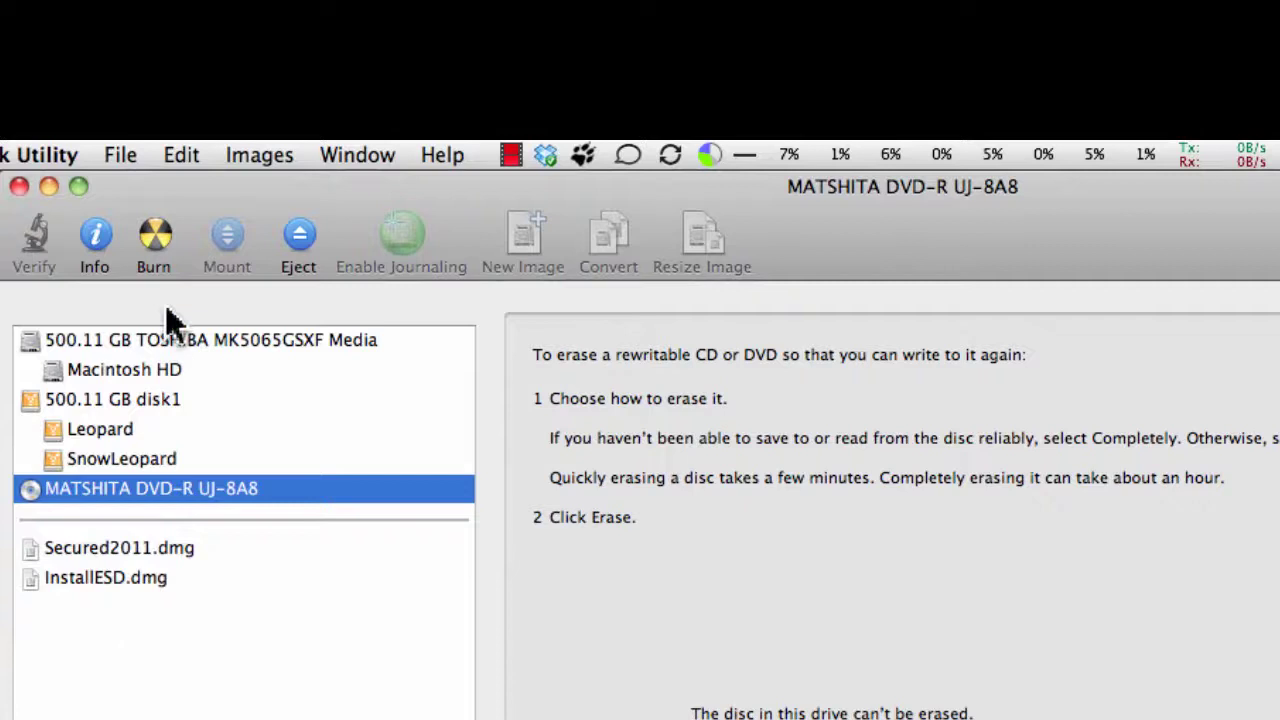
Choose InstallESD.dmg from the Desktop as the image to burn.
left_click(155, 245)
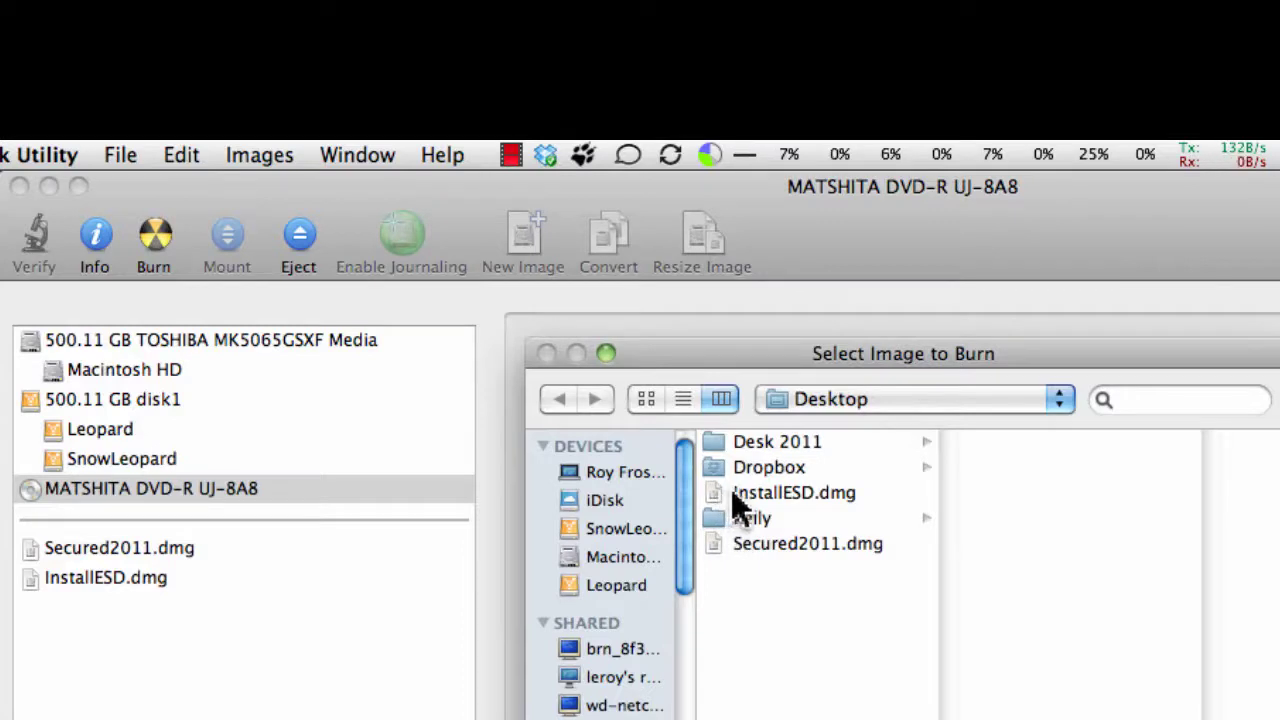
left_click(760, 492)
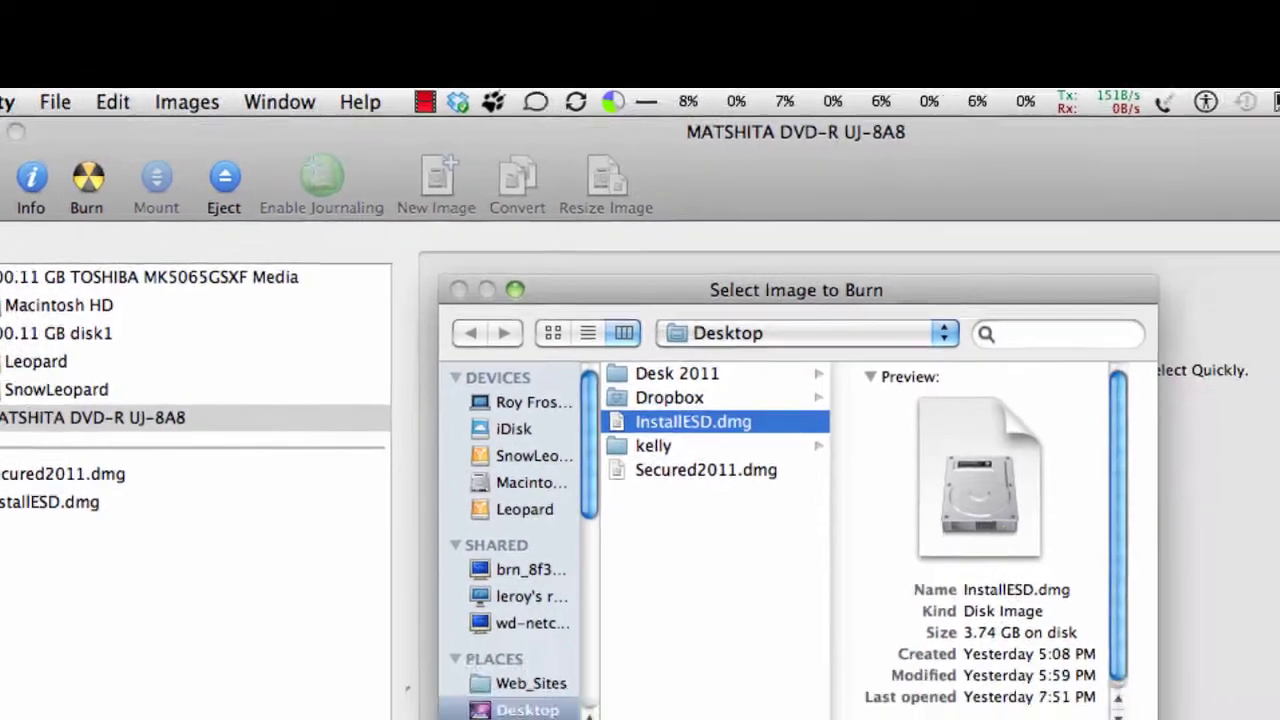
left_click(871, 630)
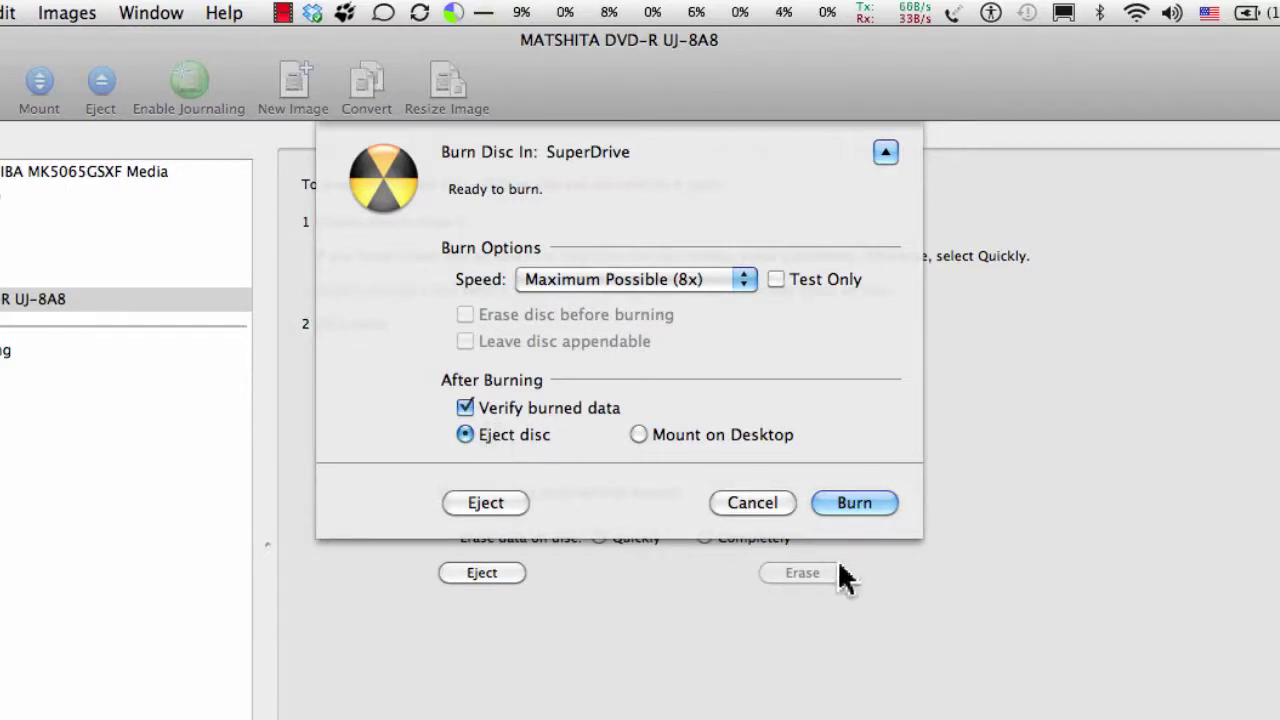
Confirm the Burn Disc In: SuperDrive dialog to begin writing InstallESD.dmg.
left_click(852, 503)
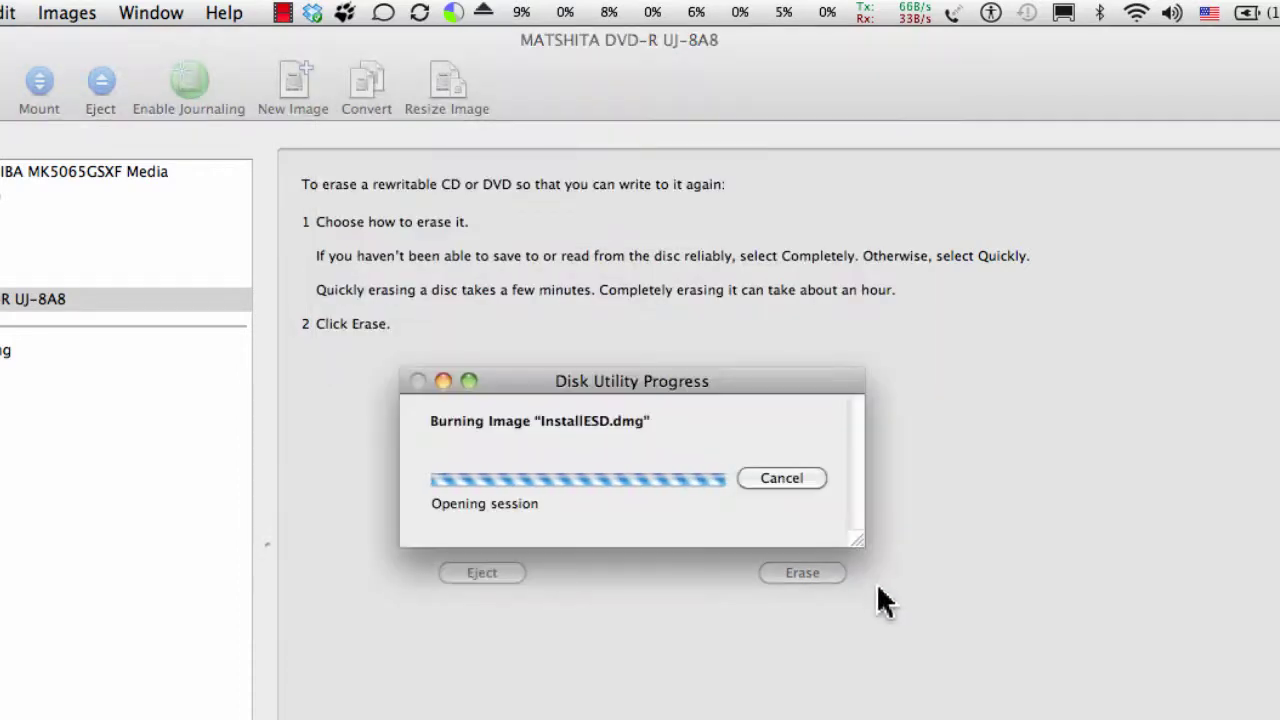